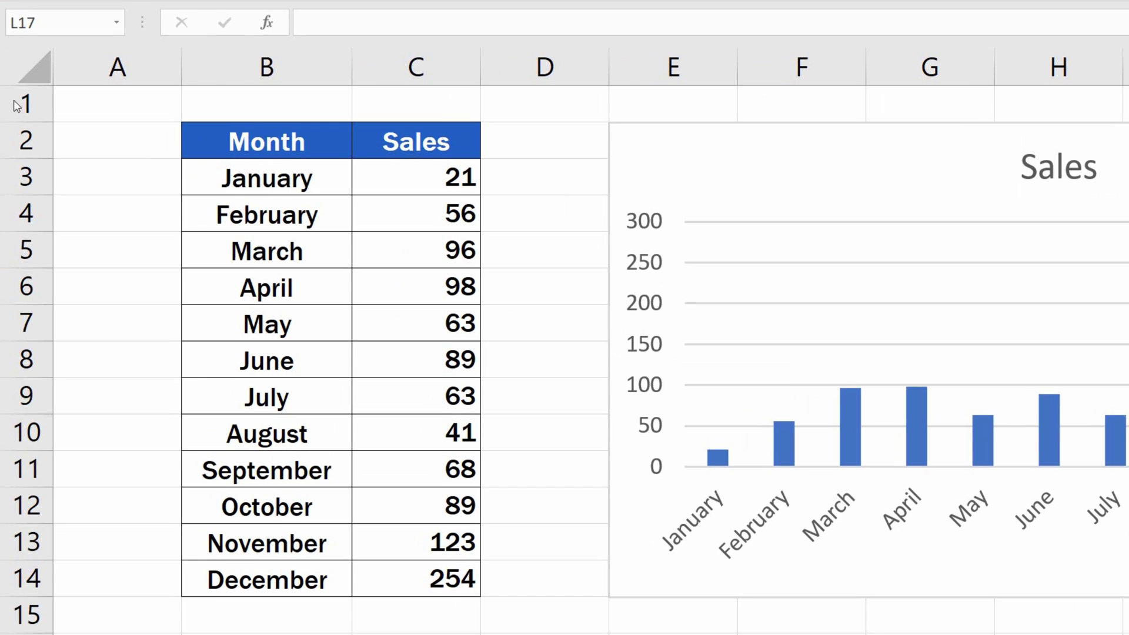
Step: Insert a new column D beside Sales and give it the header 'Average' in D2
left_click(524, 61)
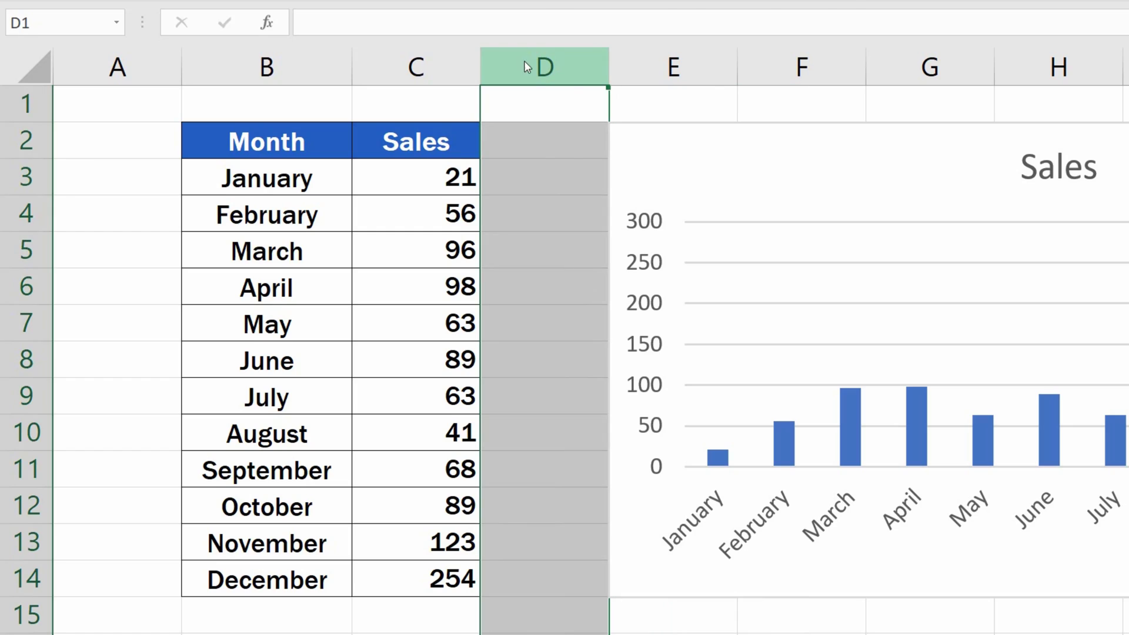
right_click(524, 61)
left_click(584, 263)
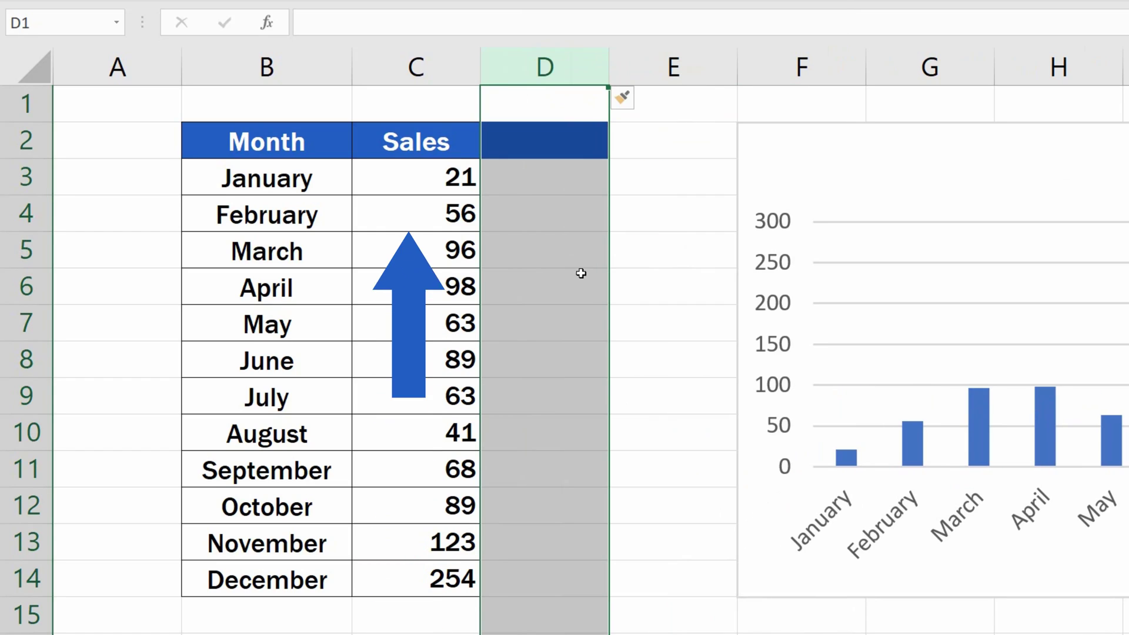
left_click(554, 147)
type("A")
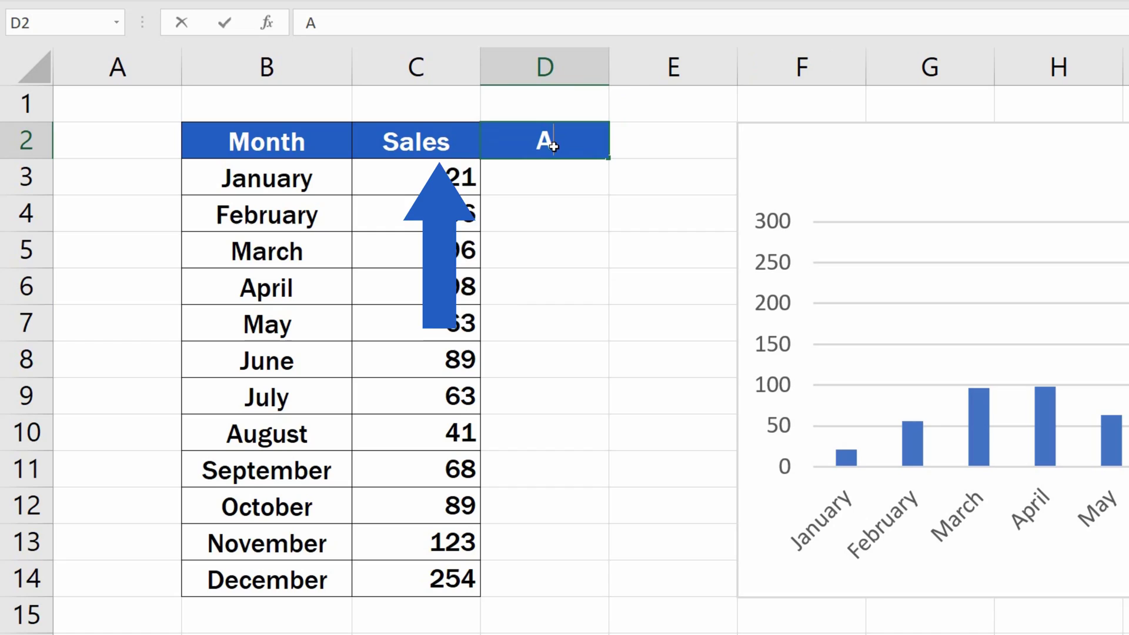
type("verage")
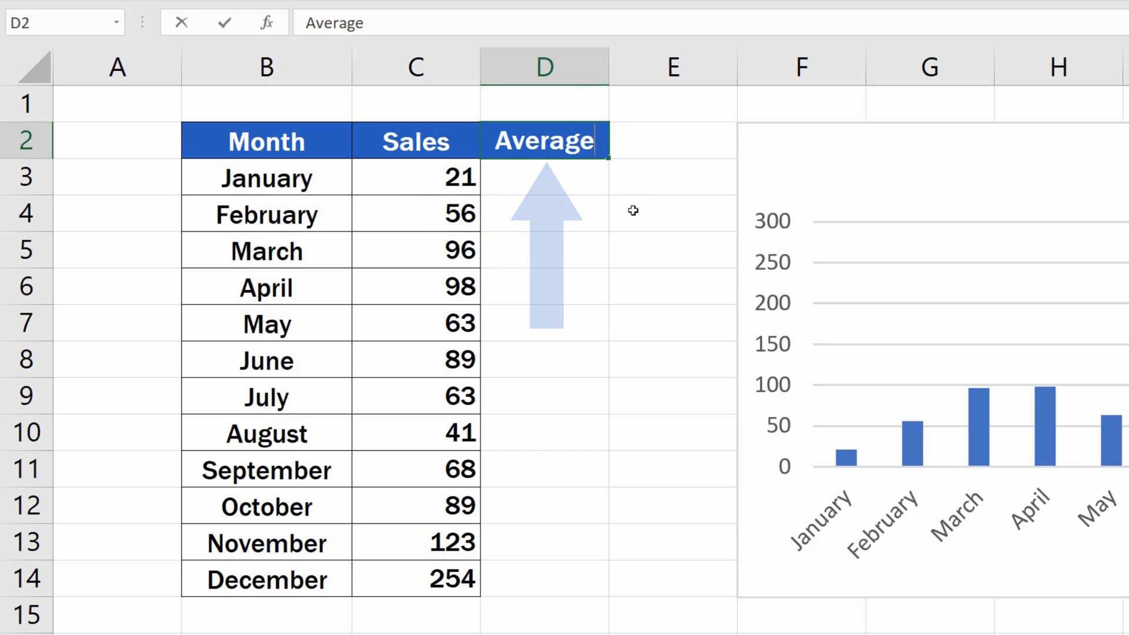
left_click(630, 209)
Step: Apply All Borders to the Average column range D2:D14
left_click_drag(536, 140, 532, 577)
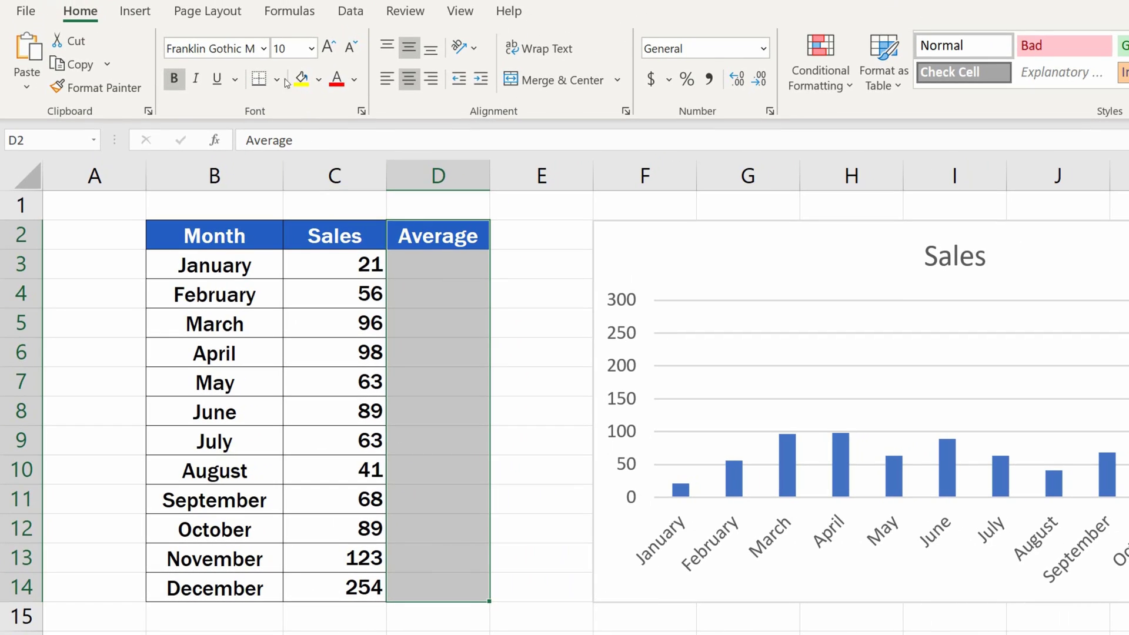
left_click(292, 47)
left_click(328, 280)
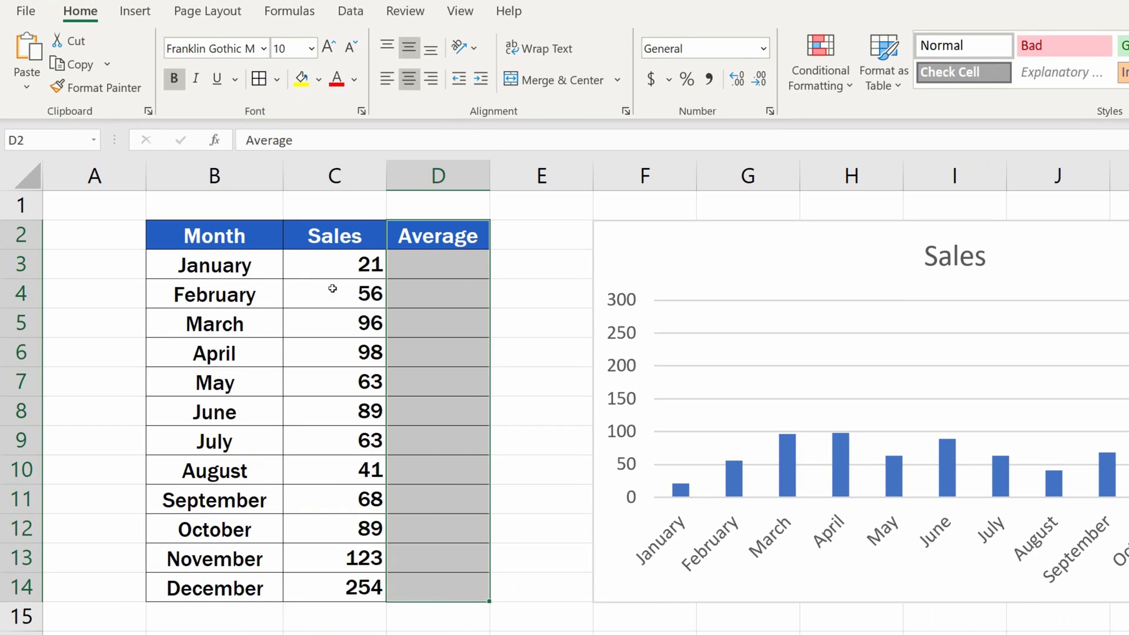
left_click(523, 562)
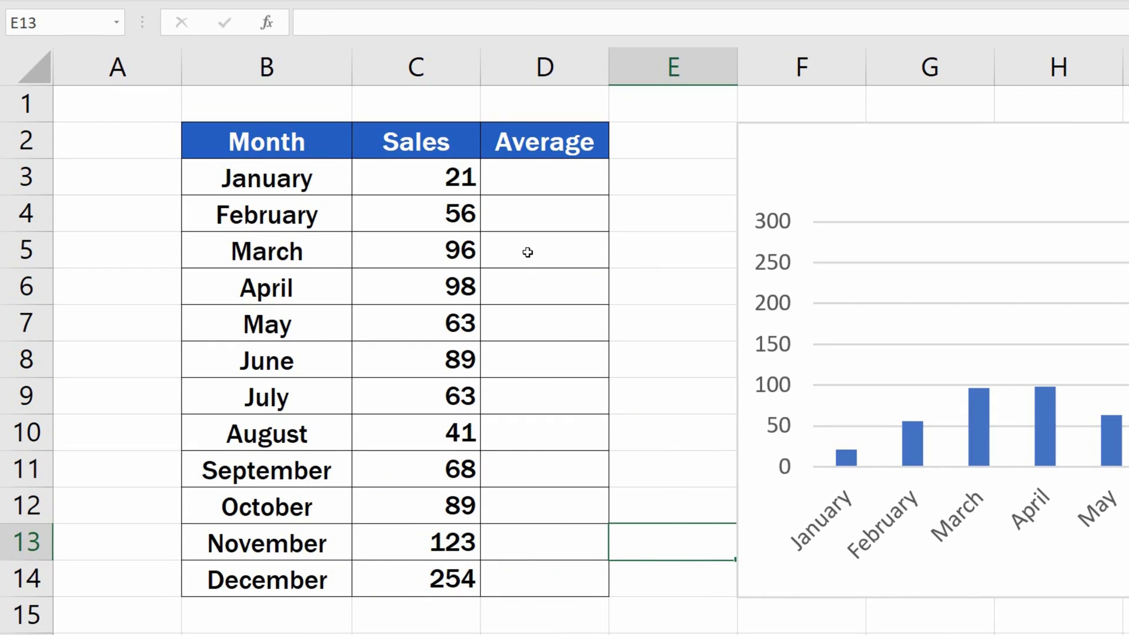
Step: Enter =AVERAGE(C3:C14) in D3 so January's average shows 88
left_click(533, 175)
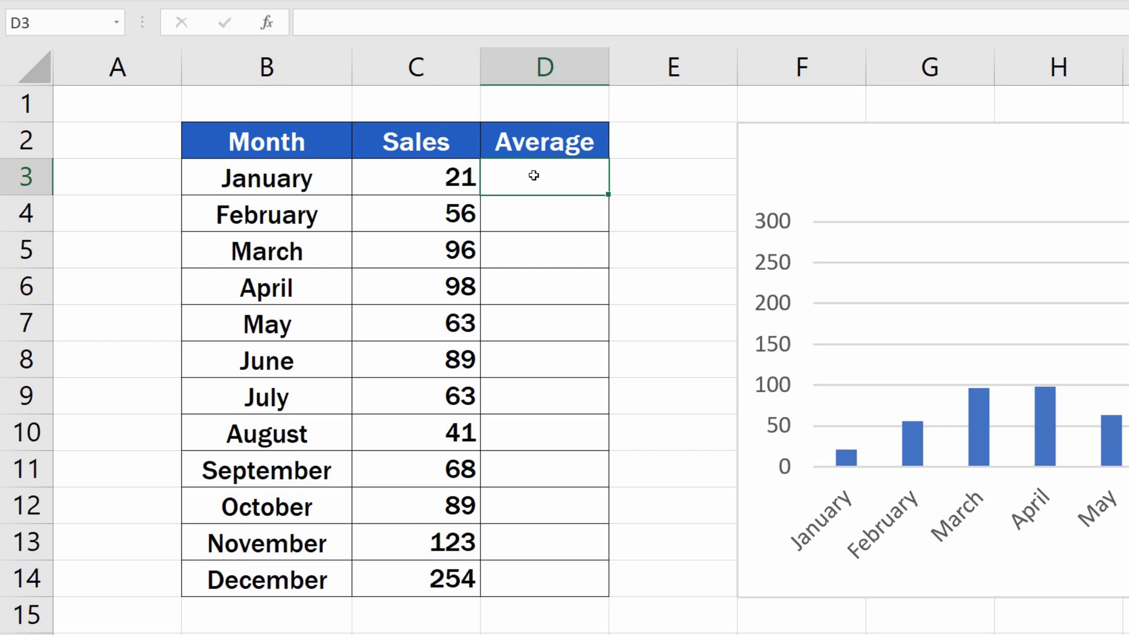
type("=")
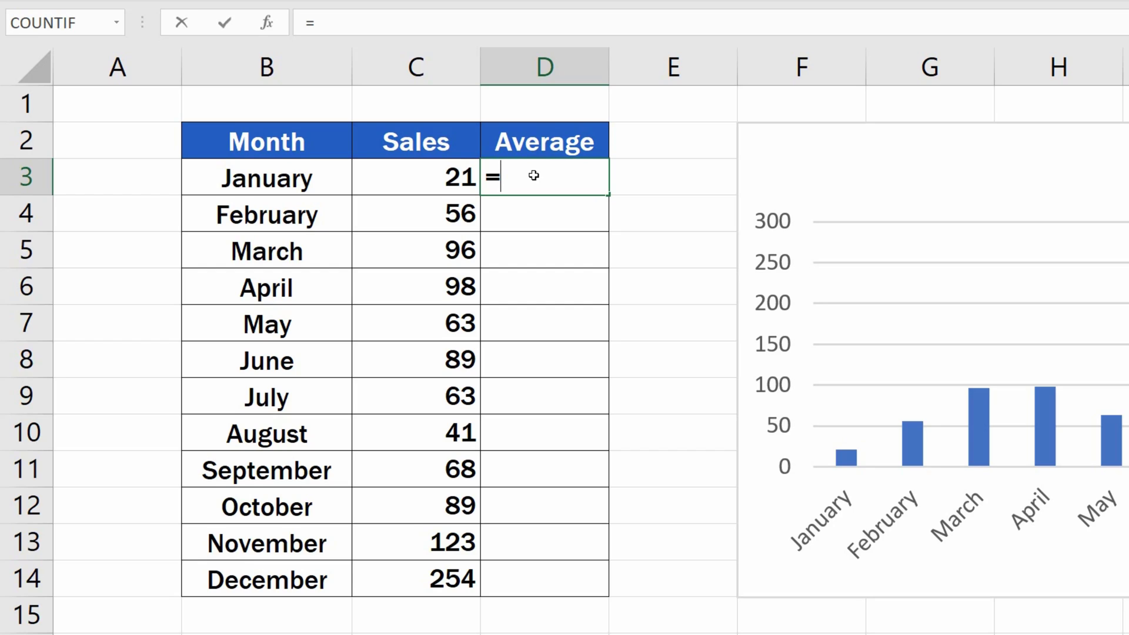
type("avera")
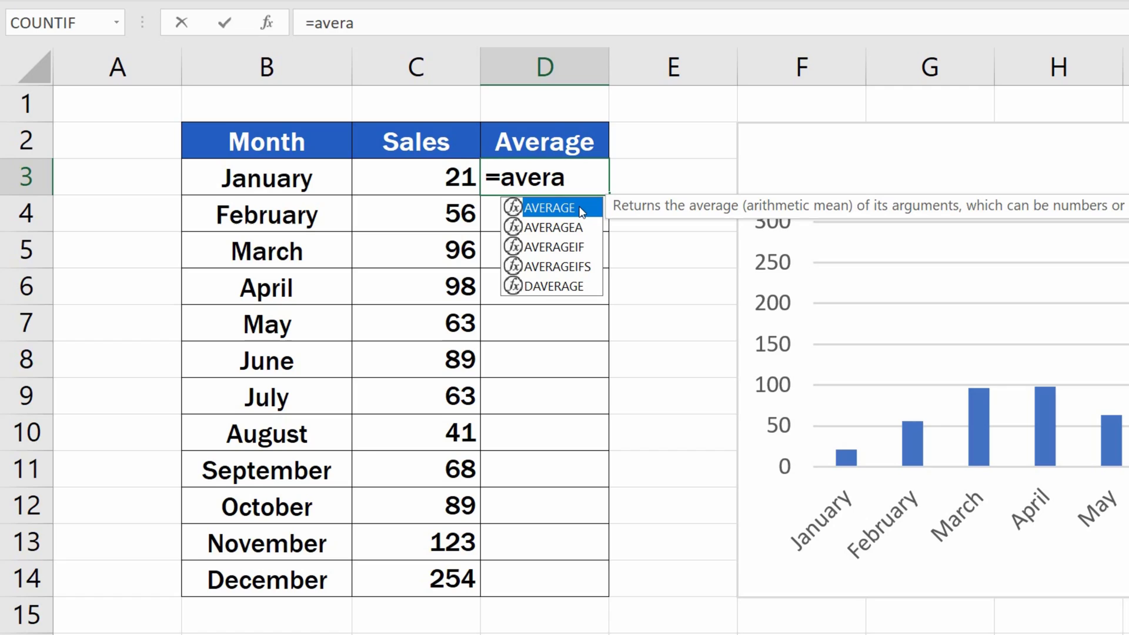
double_click(582, 208)
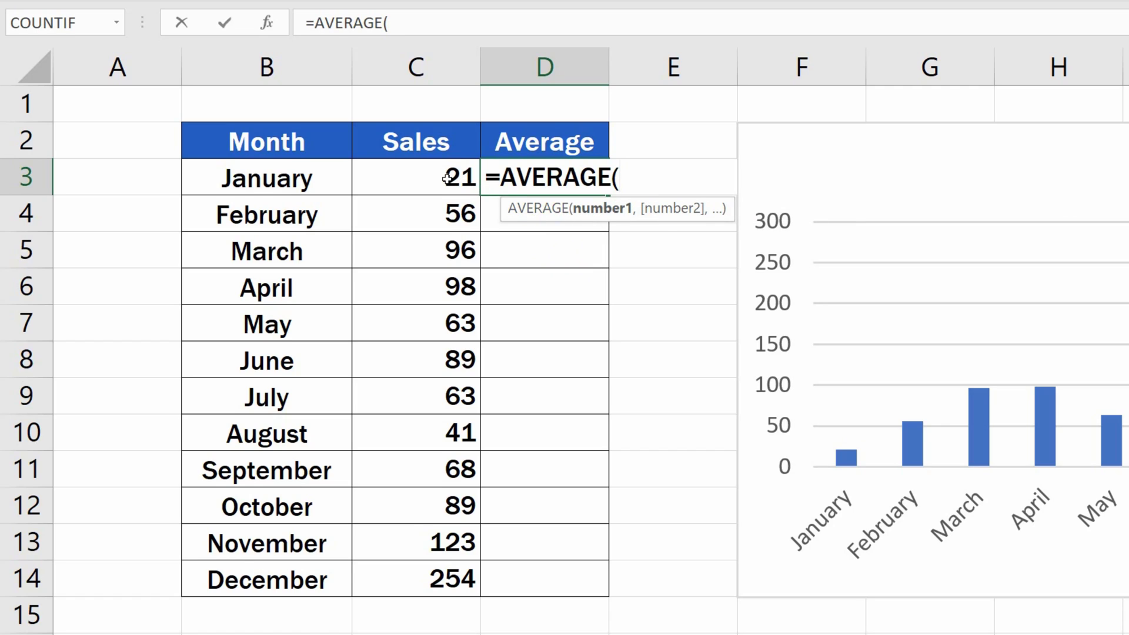
left_click_drag(450, 179, 452, 579)
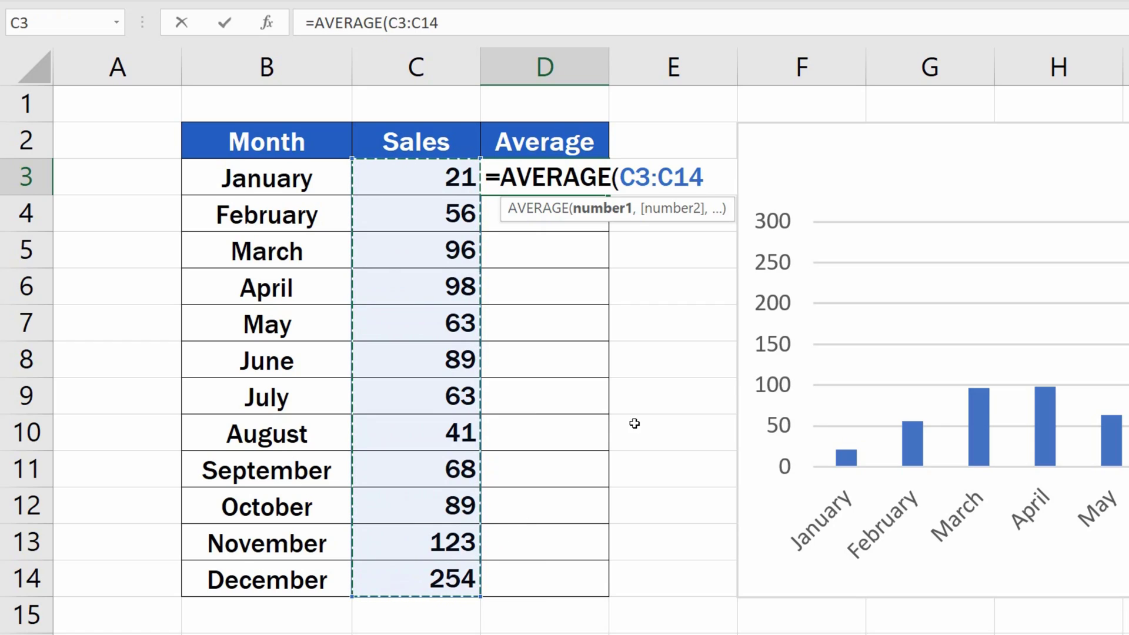
left_click(718, 177)
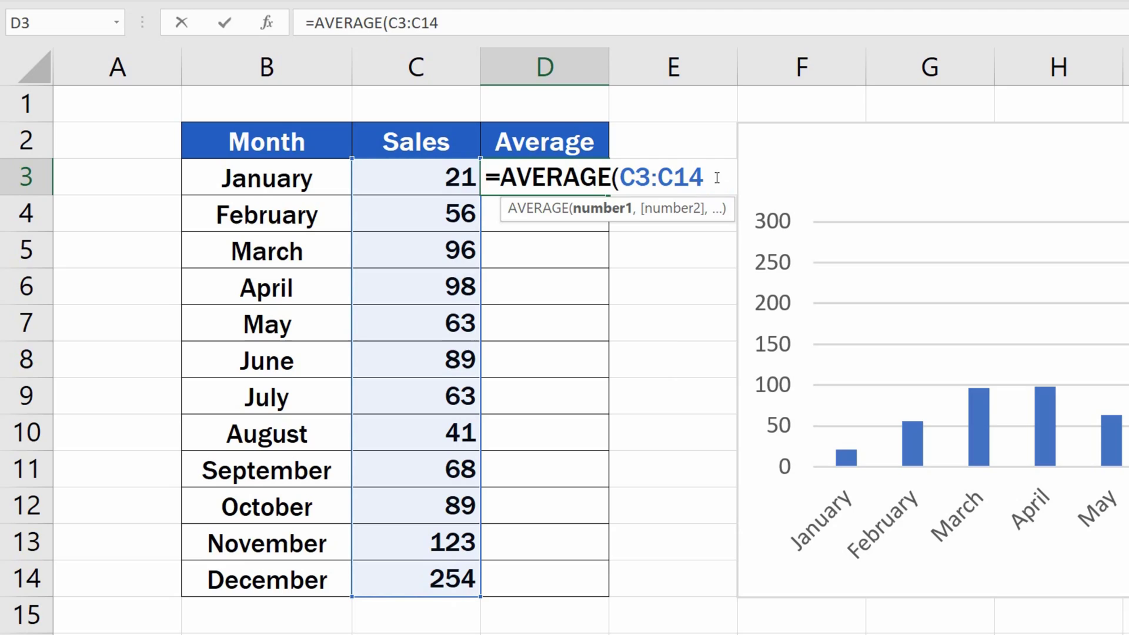
type(")")
key("Return")
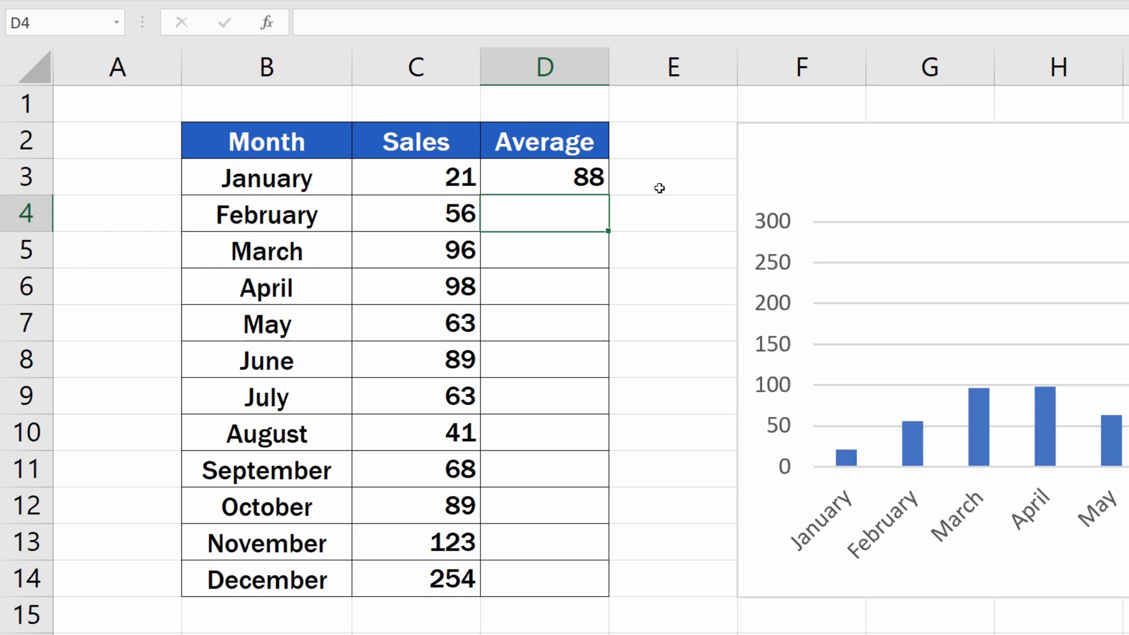
Step: Fill the D3 formula down to D14, then compare D3 with D4's shifted =AVERAGE(C4:C15)
left_click(568, 180)
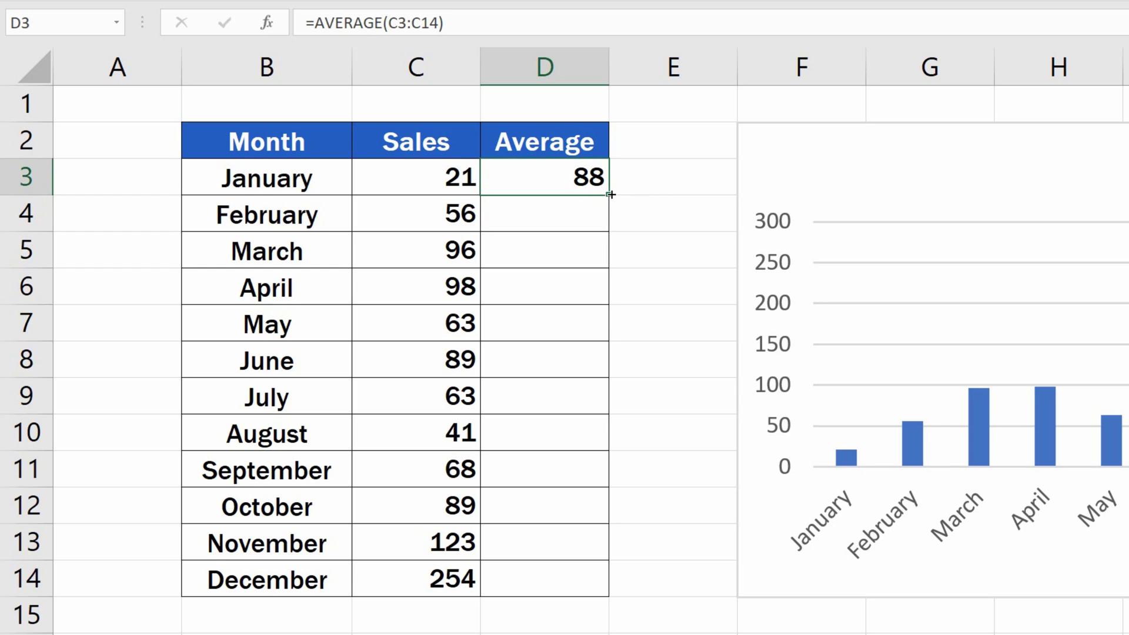
left_click_drag(608, 194, 625, 604)
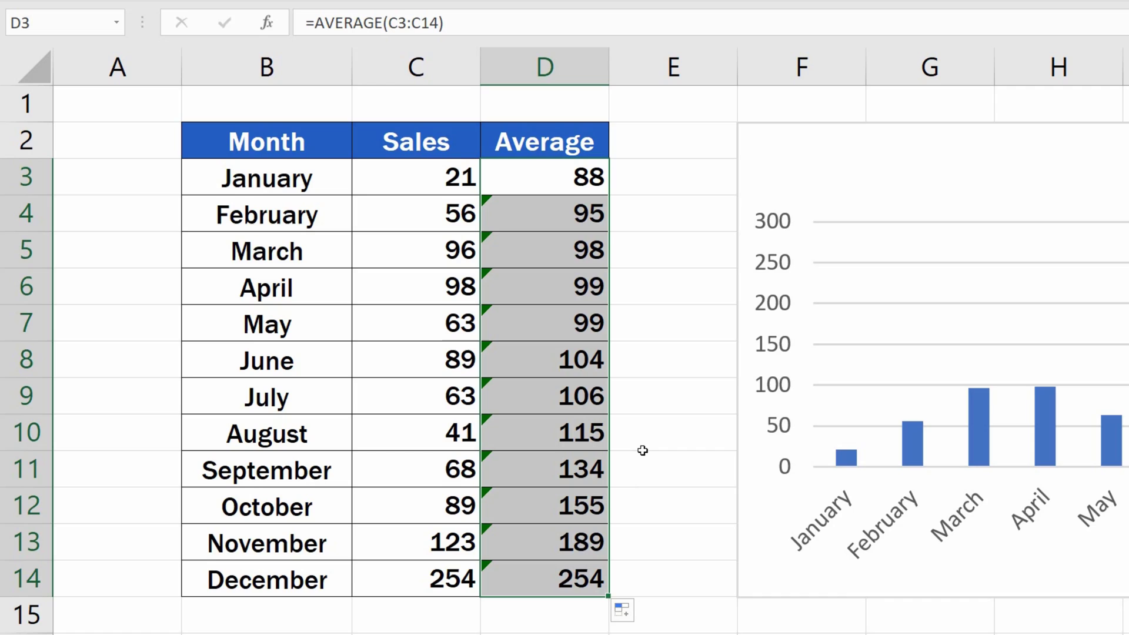
left_click(671, 176)
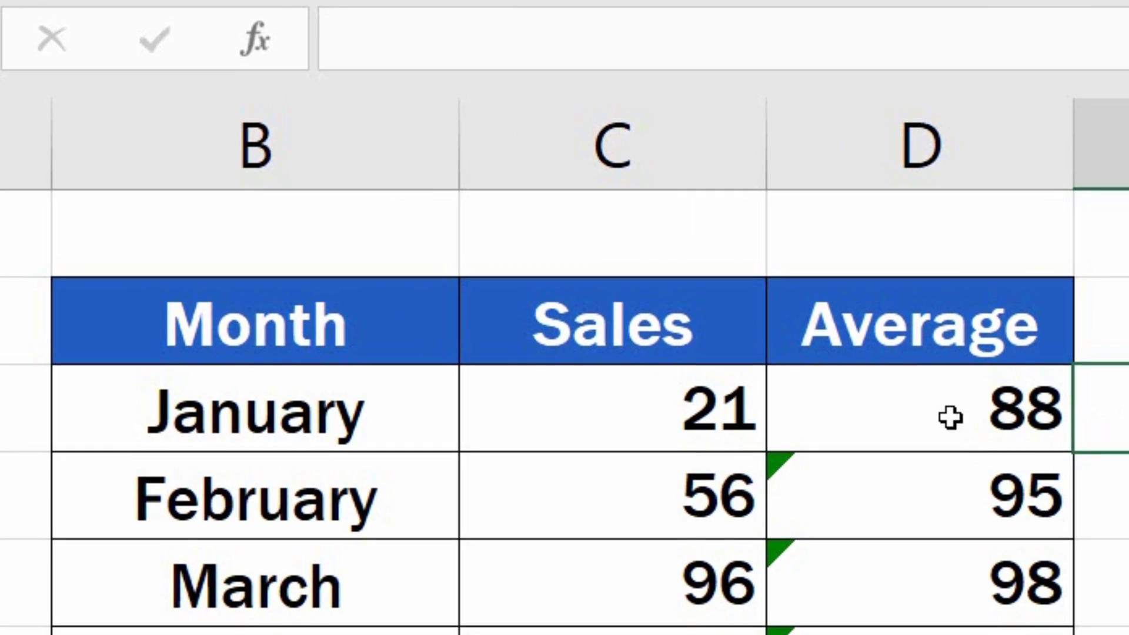
left_click(919, 418)
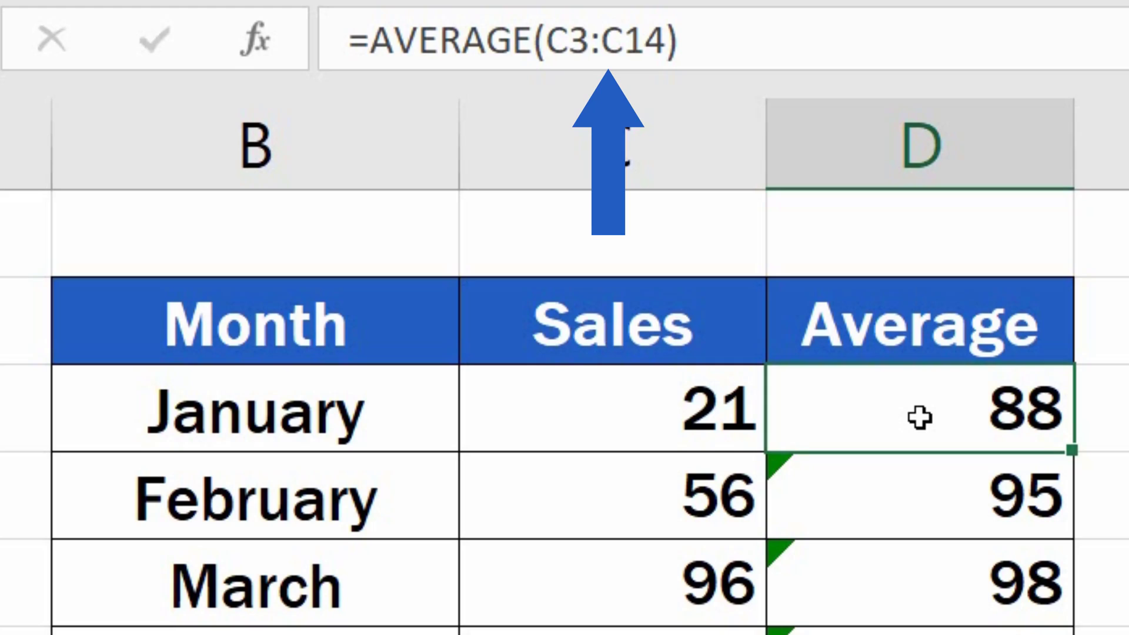
left_click(906, 502)
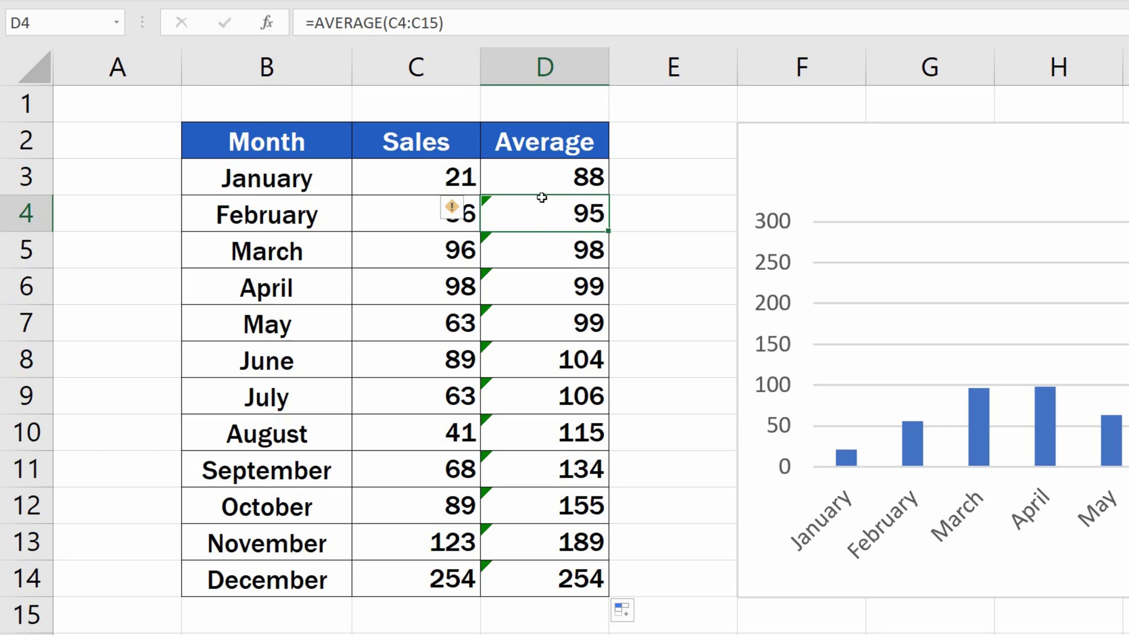
Step: Change D3 to =AVERAGE($C$3:$C$14) and refill it through D14
left_click(539, 175)
double_click(540, 175)
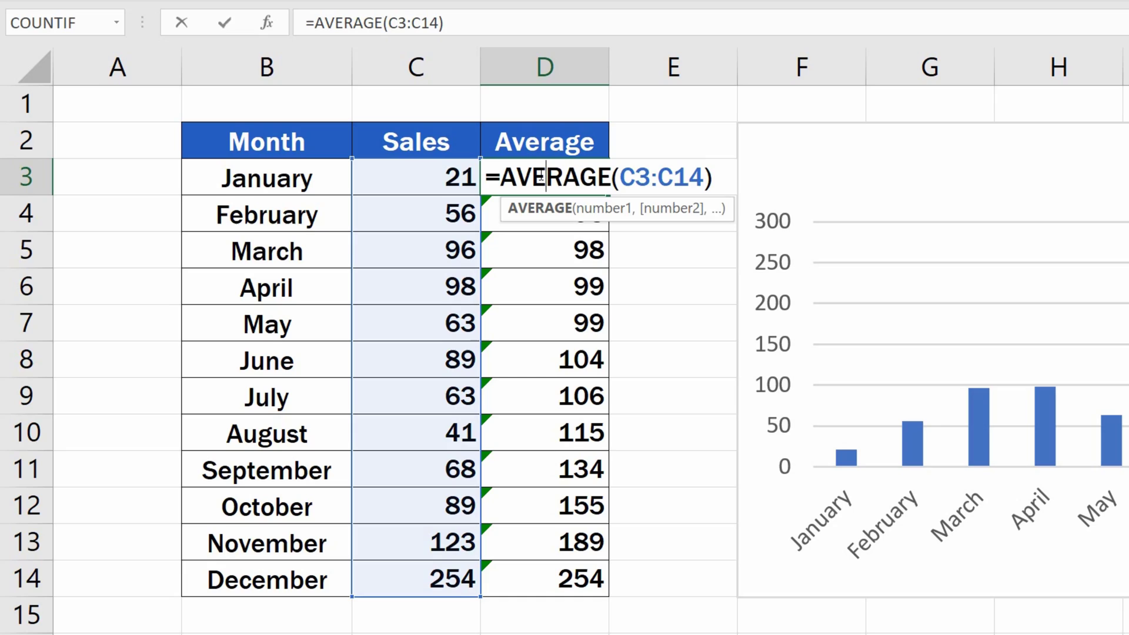
left_click(637, 177)
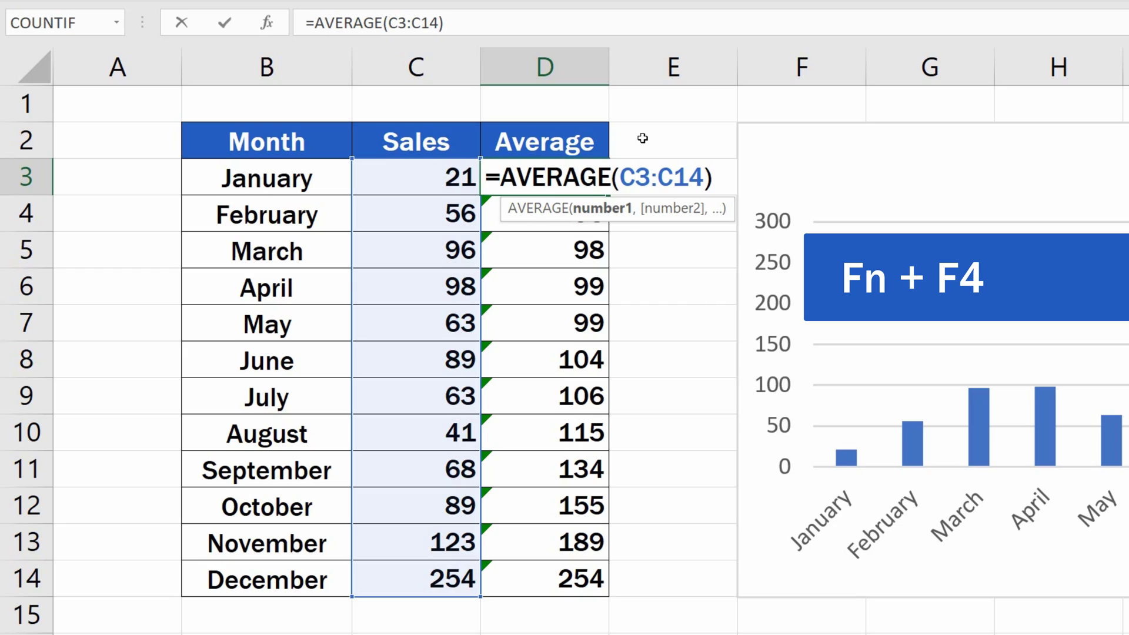
key("F4")
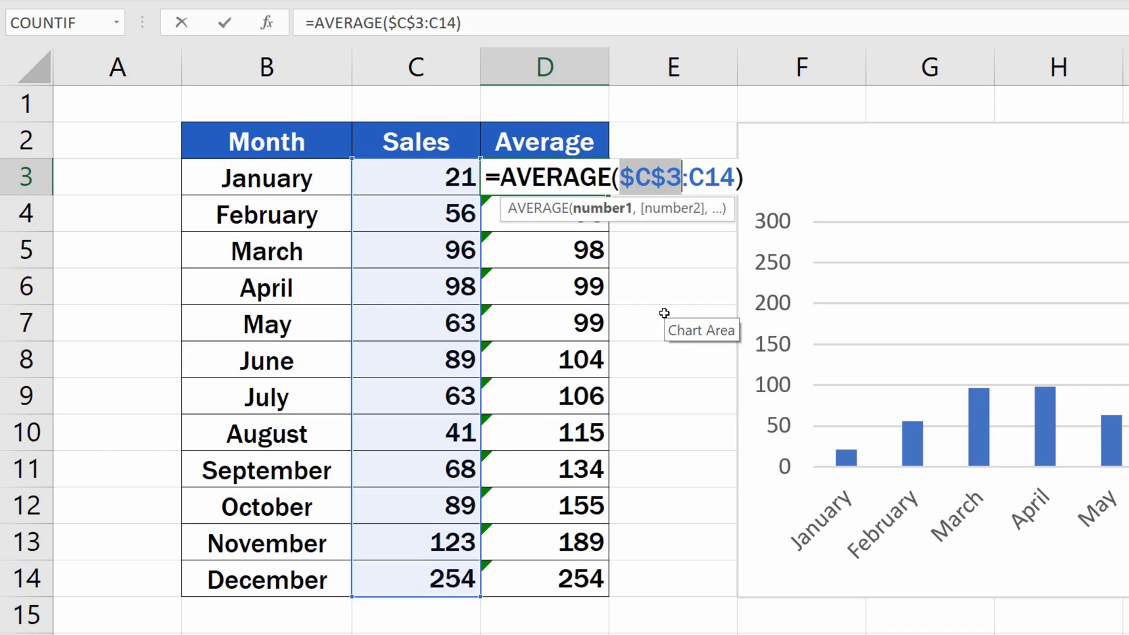
left_click(721, 179)
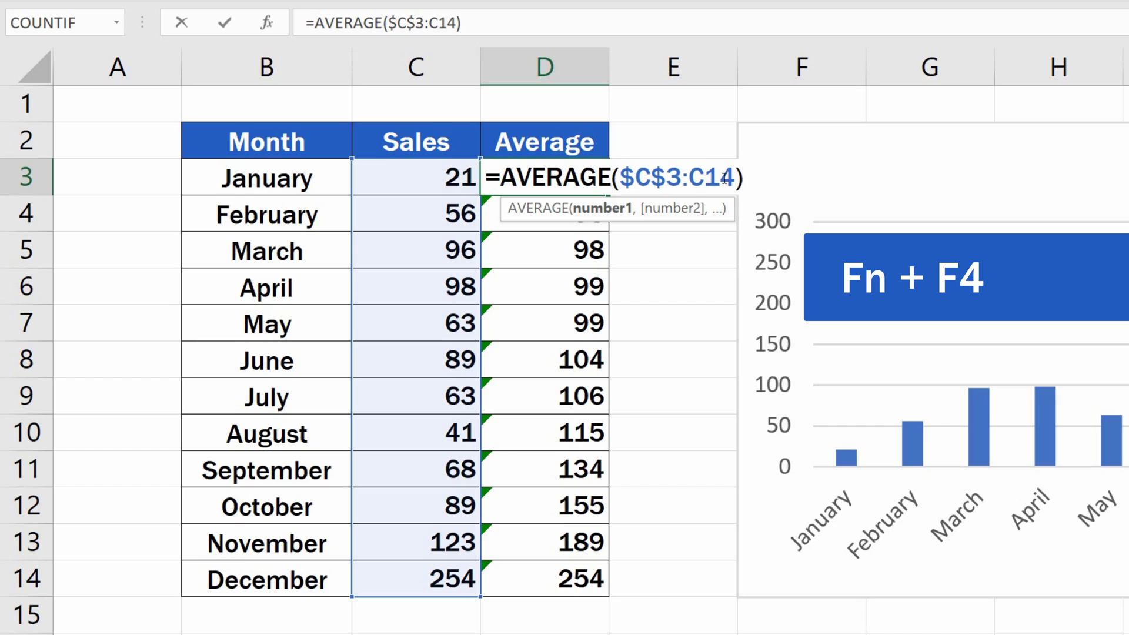
key("F4")
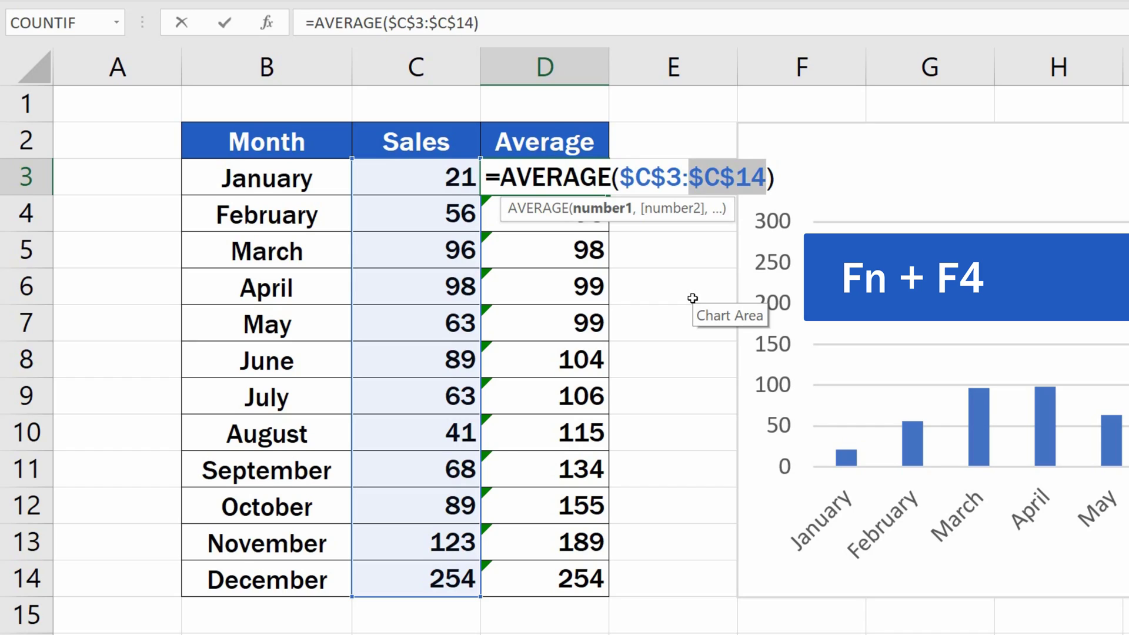
key("Return")
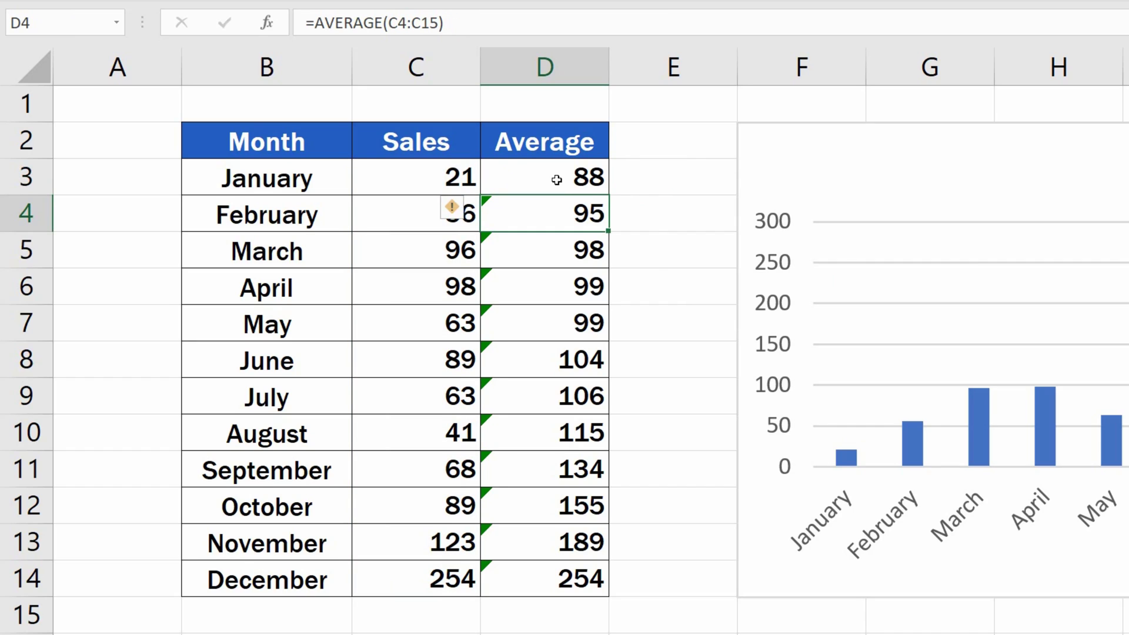
left_click(557, 179)
left_click_drag(608, 194, 635, 595)
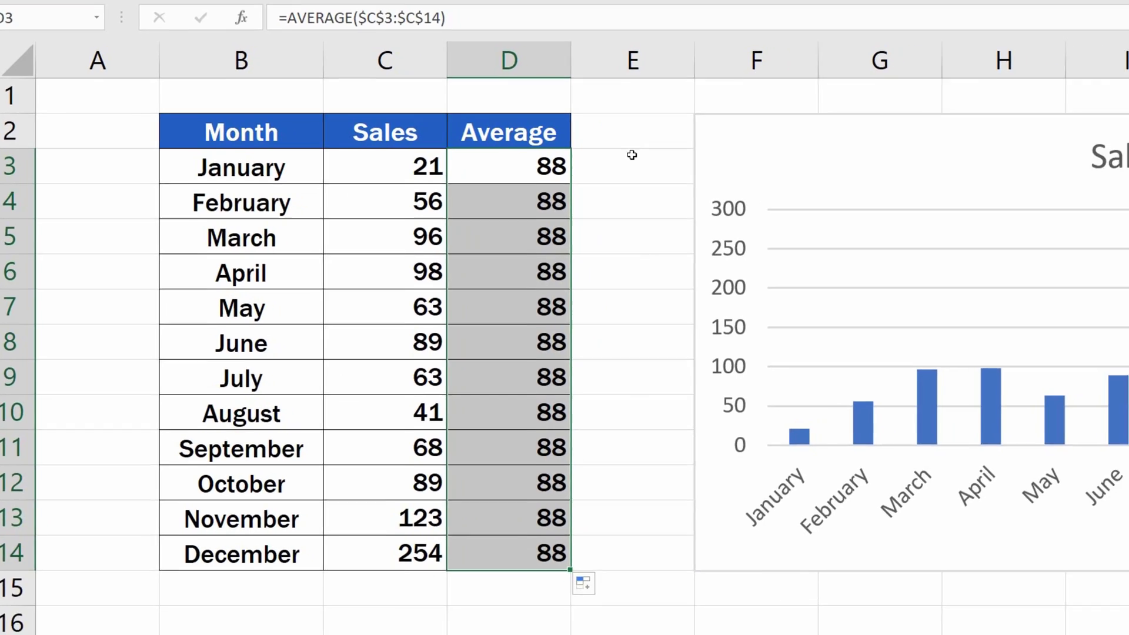
Step: Extend the Sales chart's data range from column C to include the Average column D
left_click(676, 176)
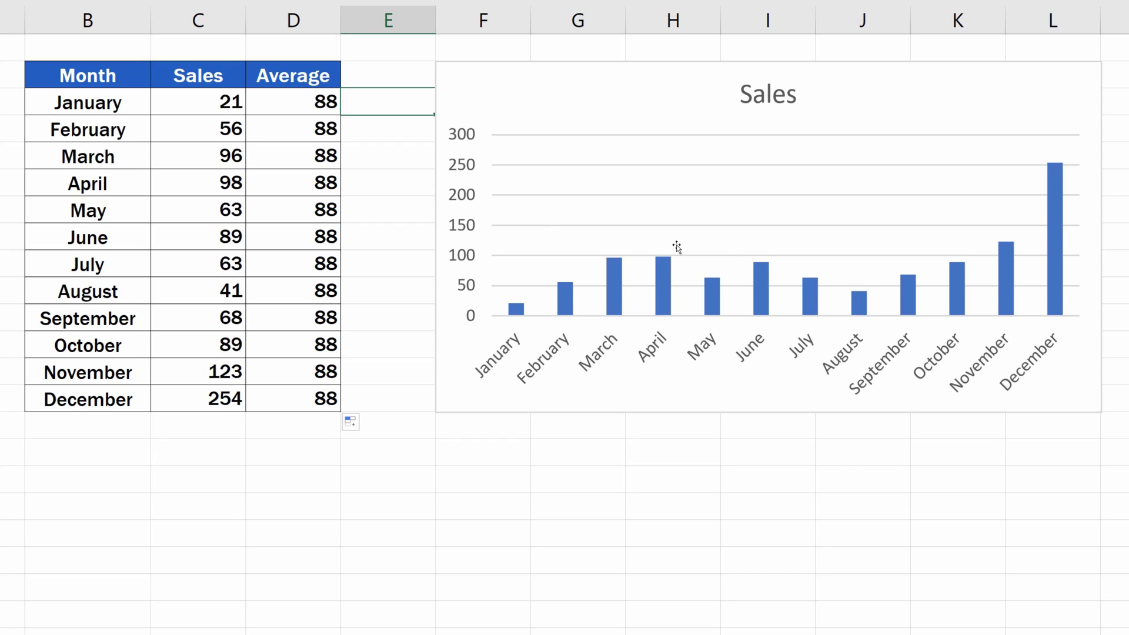
left_click(704, 238)
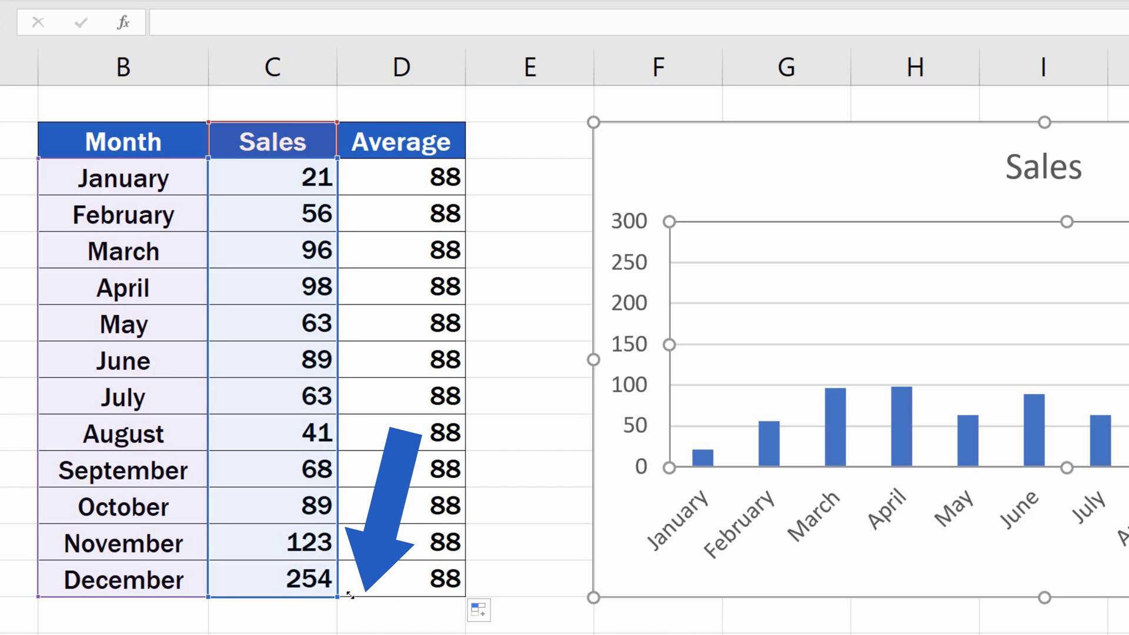
left_click_drag(350, 595, 422, 598)
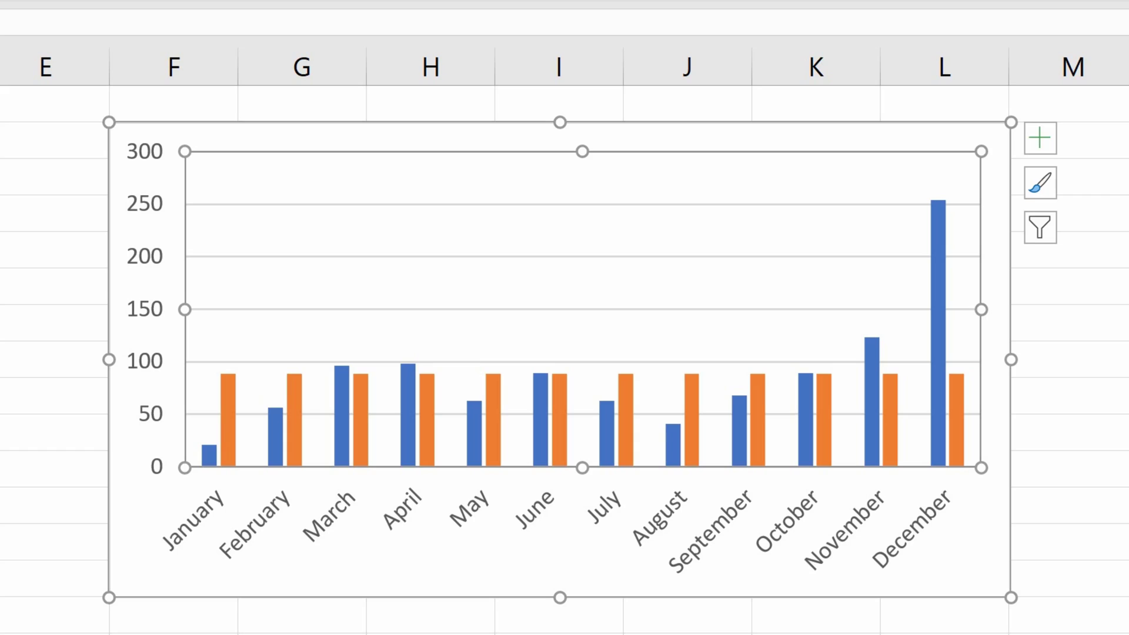
Step: Select the orange Average series and open Change Chart Type from Chart Design
key("Escape")
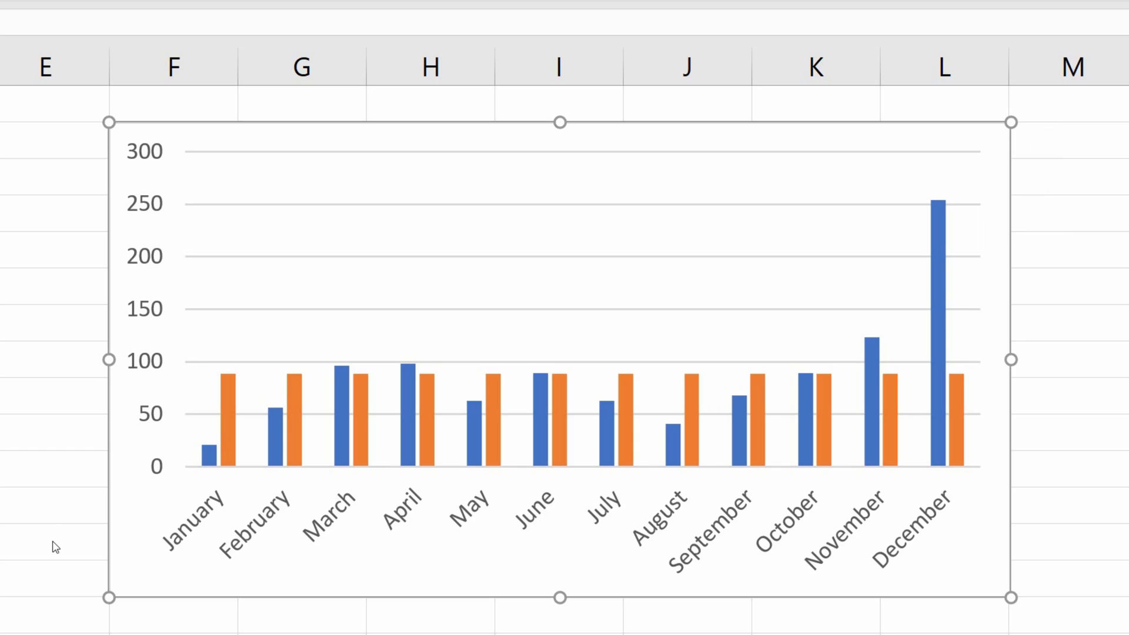
left_click(227, 392)
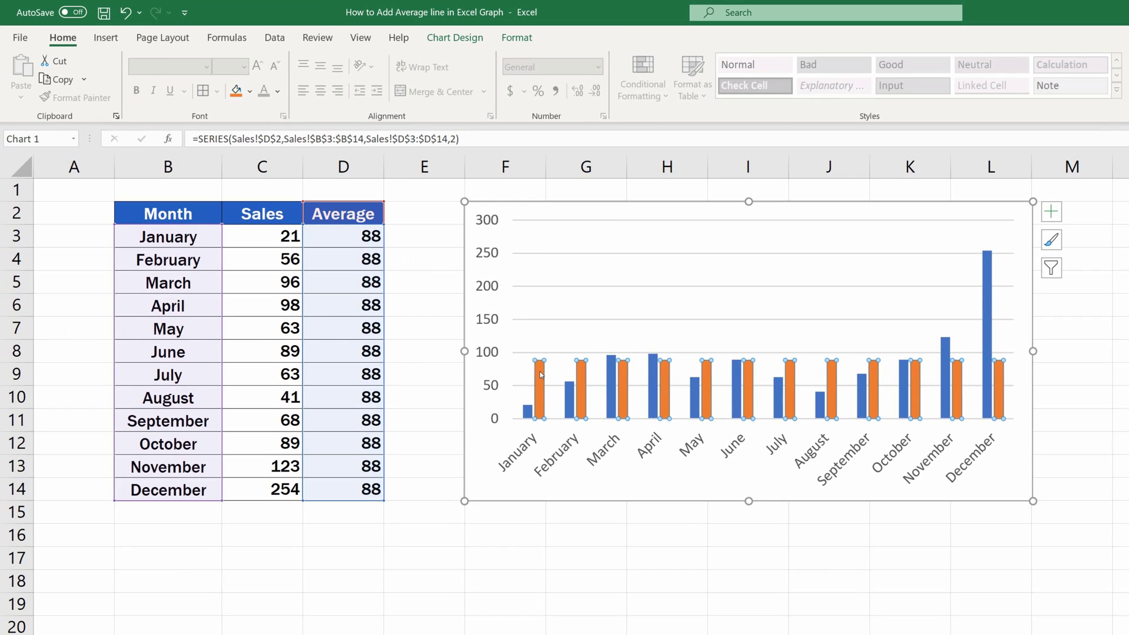
left_click(474, 41)
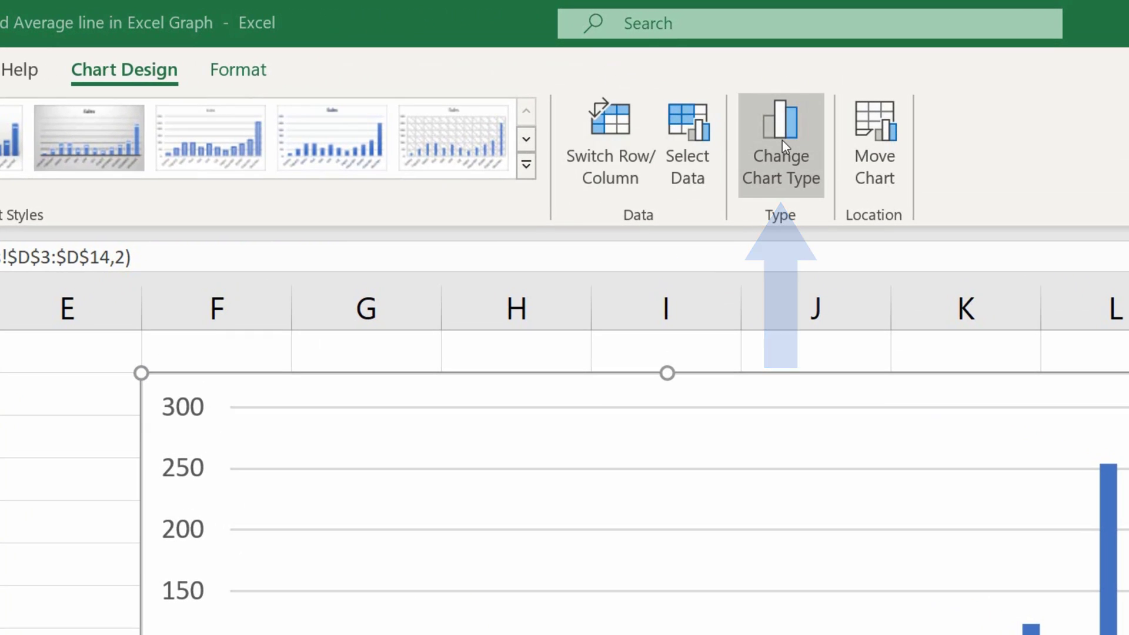
left_click(782, 141)
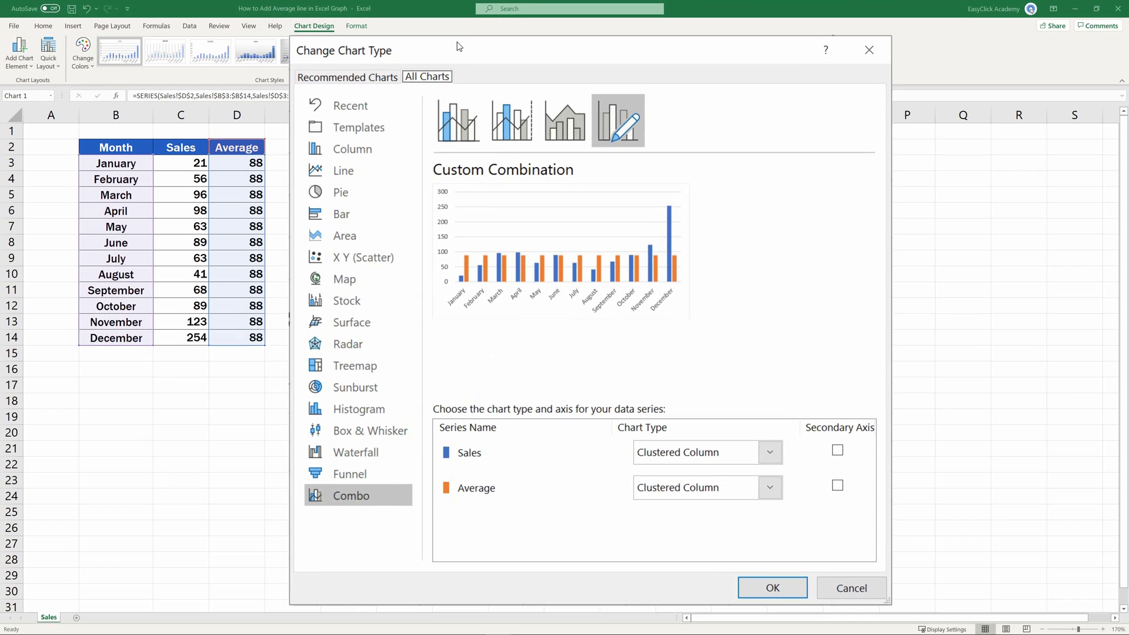
Step: Make the chart a Combo type with the Average series drawn as a Line
left_click(347, 171)
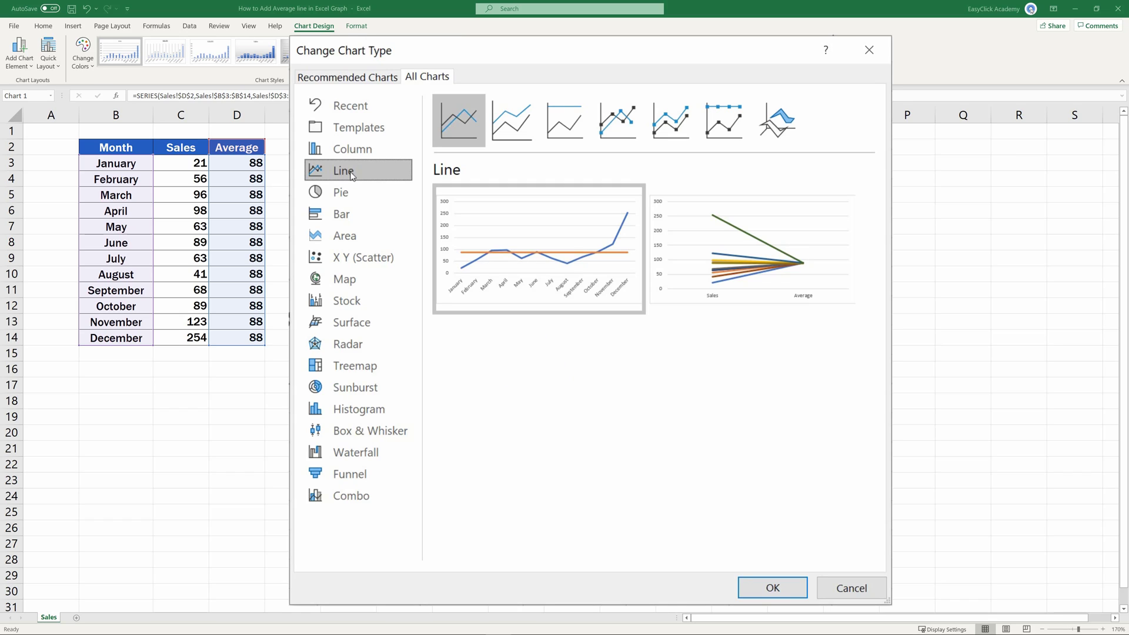
left_click(360, 499)
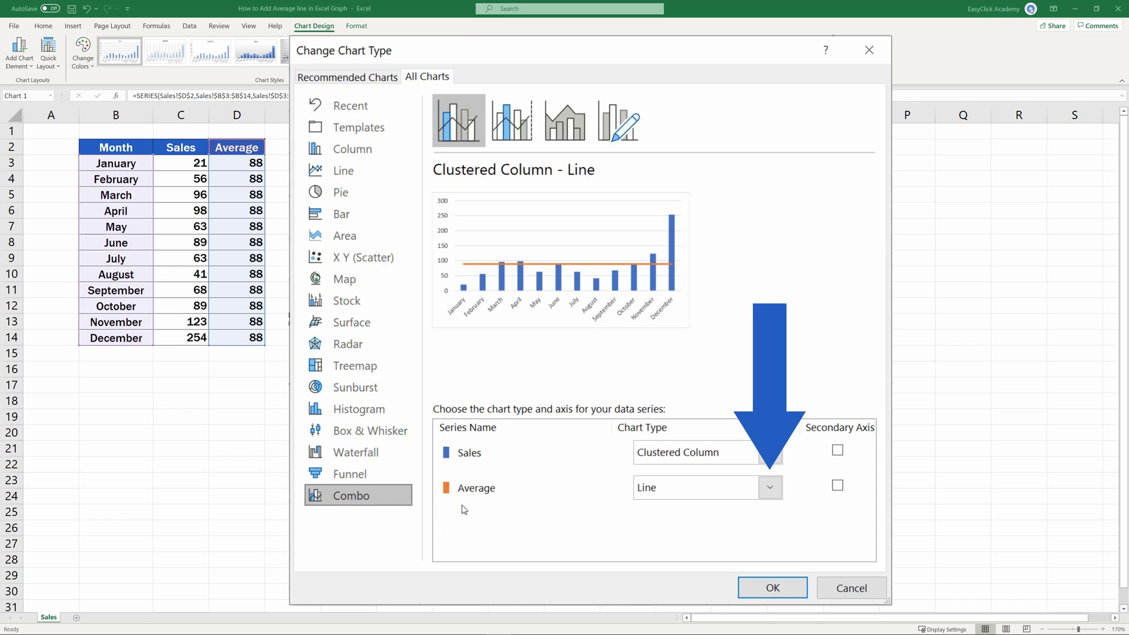
left_click(776, 490)
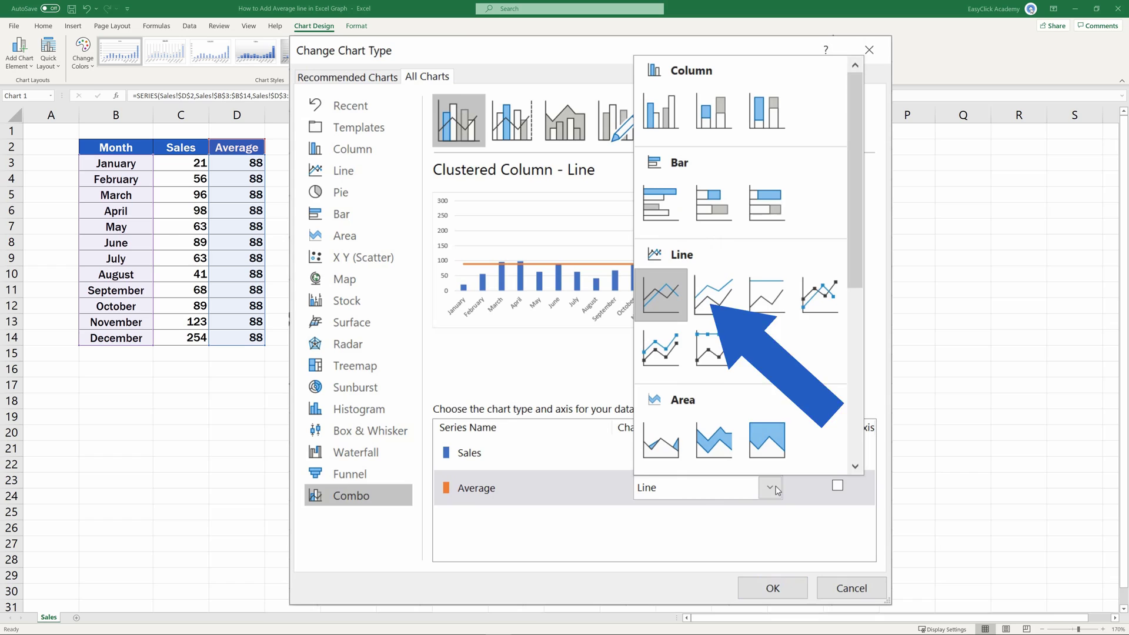
left_click(663, 296)
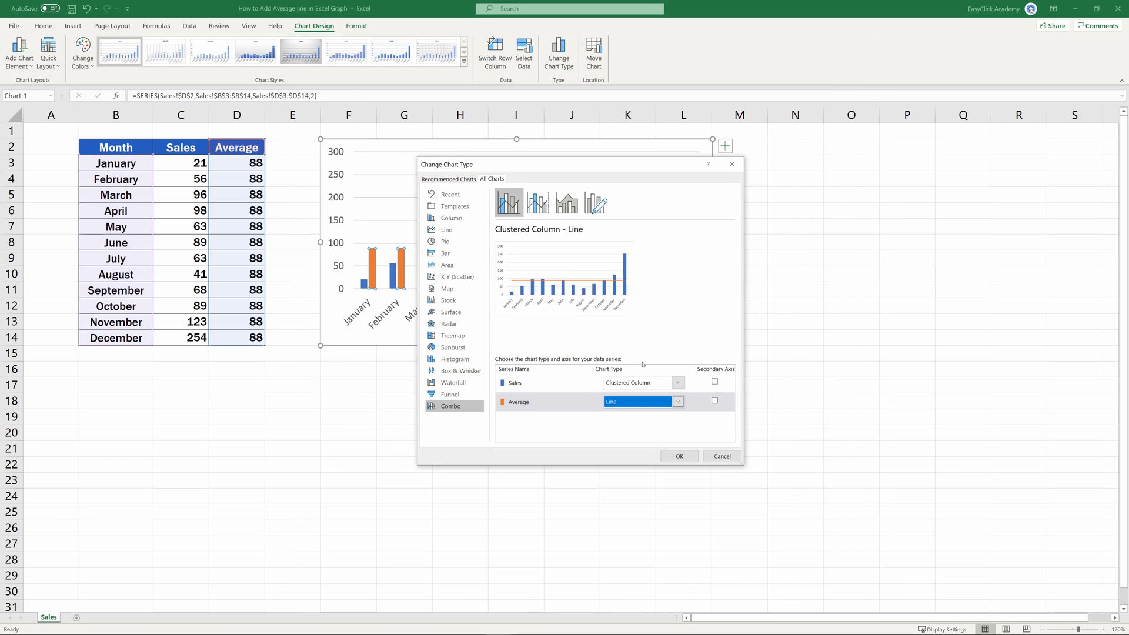
left_click(672, 455)
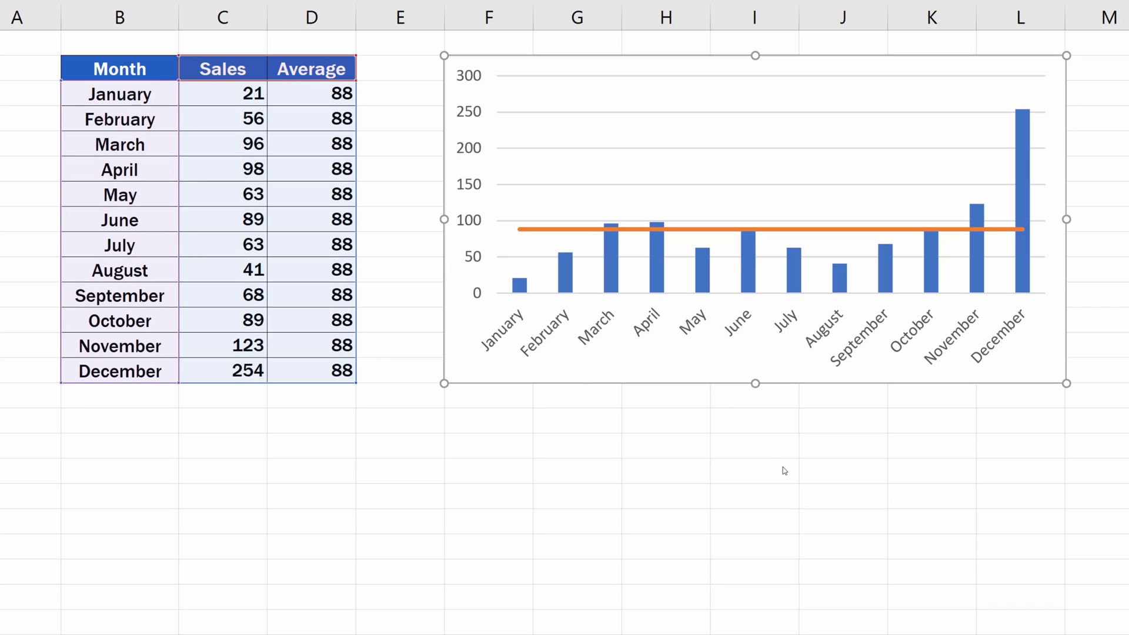
Step: Change November's sales in C13 from 123 to 22
left_click(223, 345)
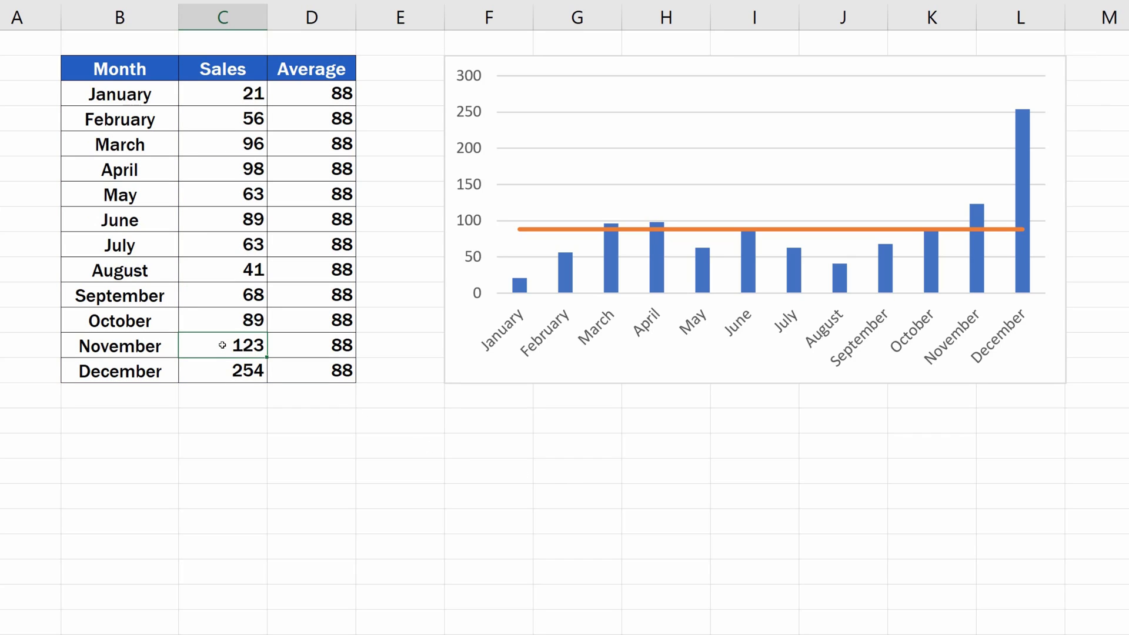
type("22")
key("Return")
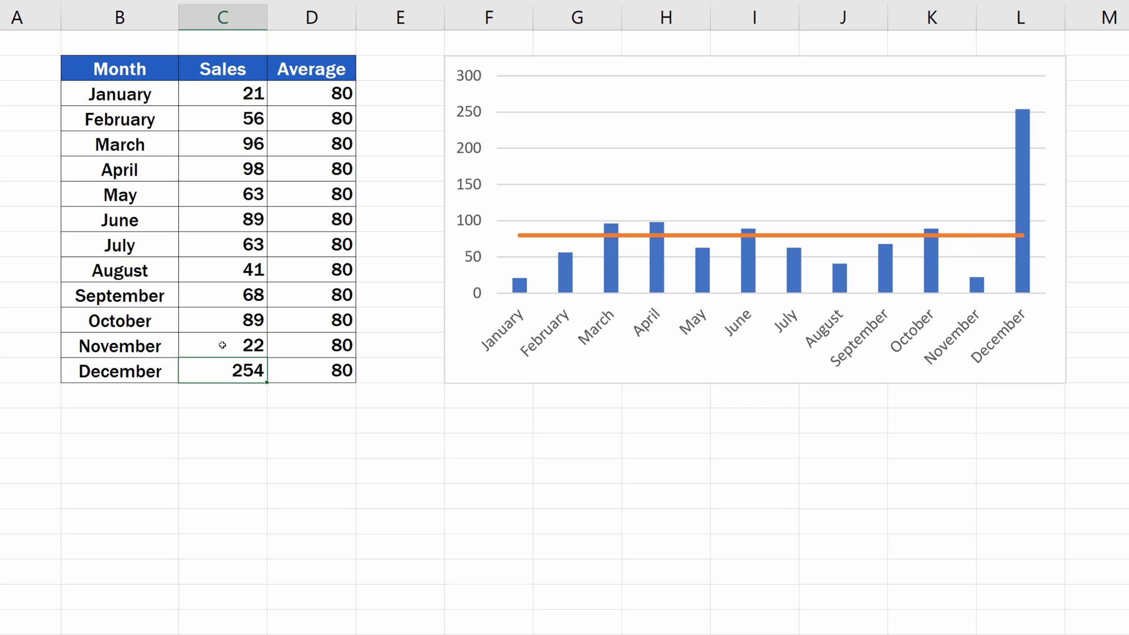